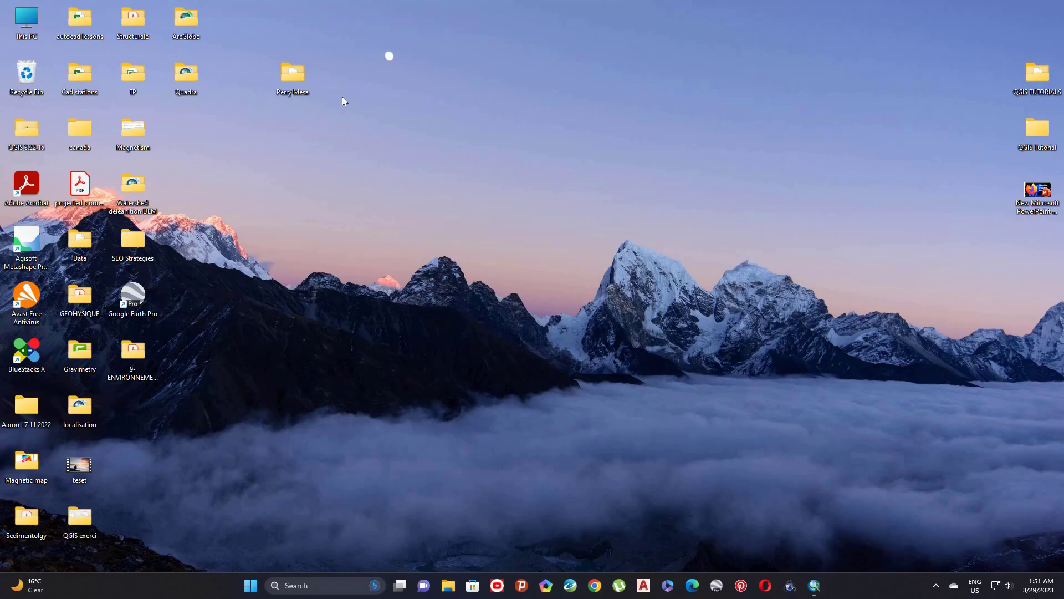
- Open the Perry Mesa folder from the desktop in File Explorer
{"action": "left_click", "coordinate": [292, 74]}
{"action": "left_click", "coordinate": [291, 73]}
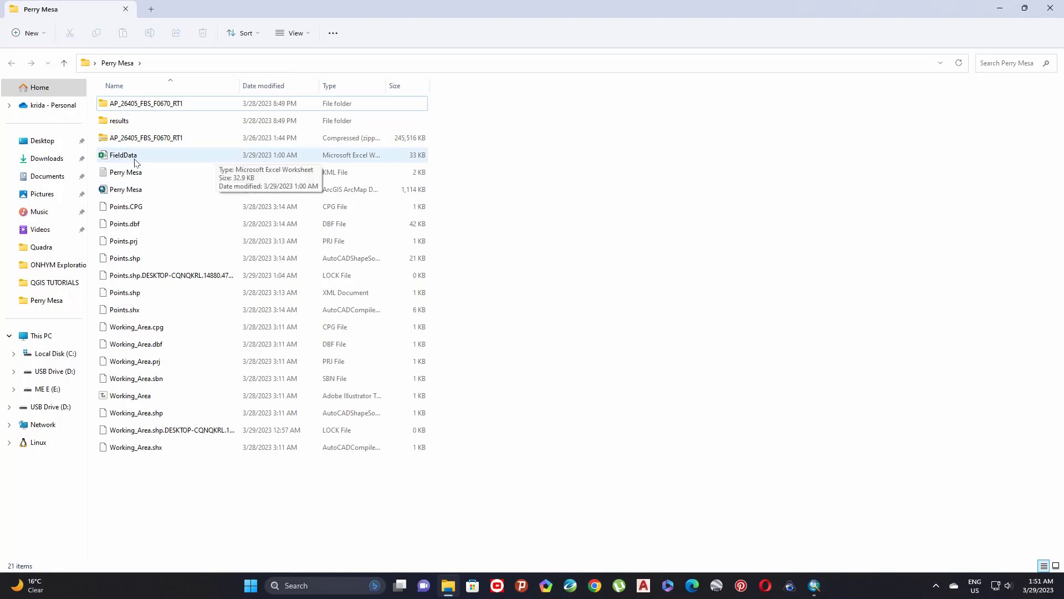
{"action": "double_click", "coordinate": [144, 155]}
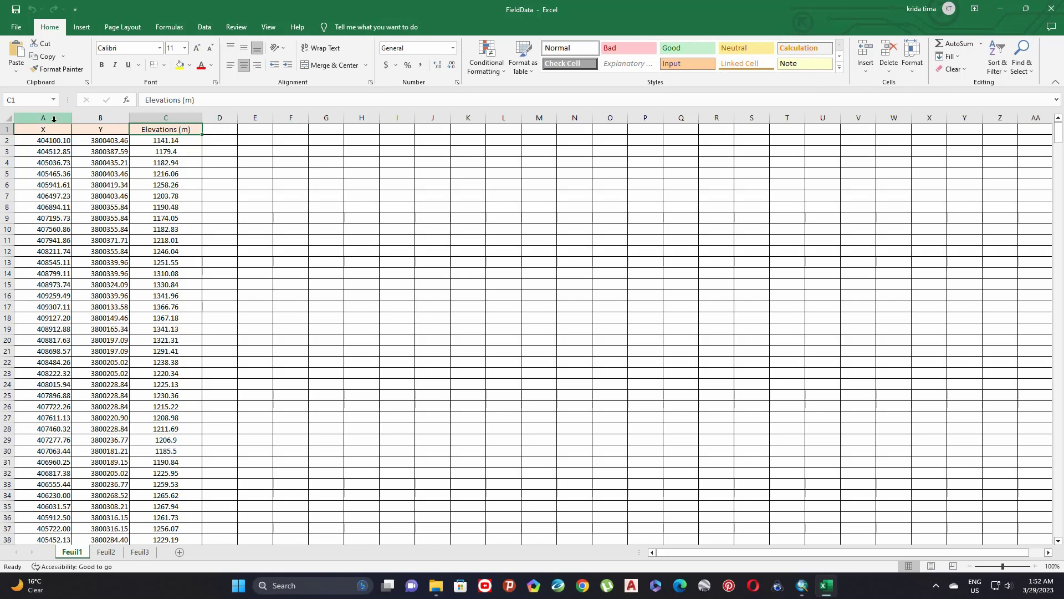
{"action": "left_click", "coordinate": [105, 119]}
{"action": "left_click", "coordinate": [158, 119]}
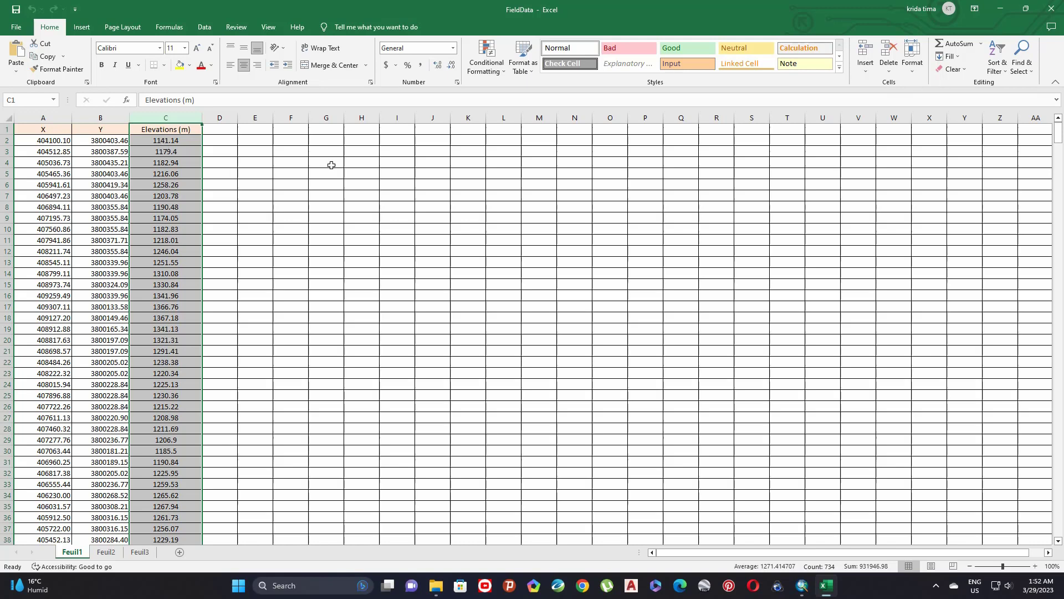
{"action": "left_click", "coordinate": [1053, 9]}
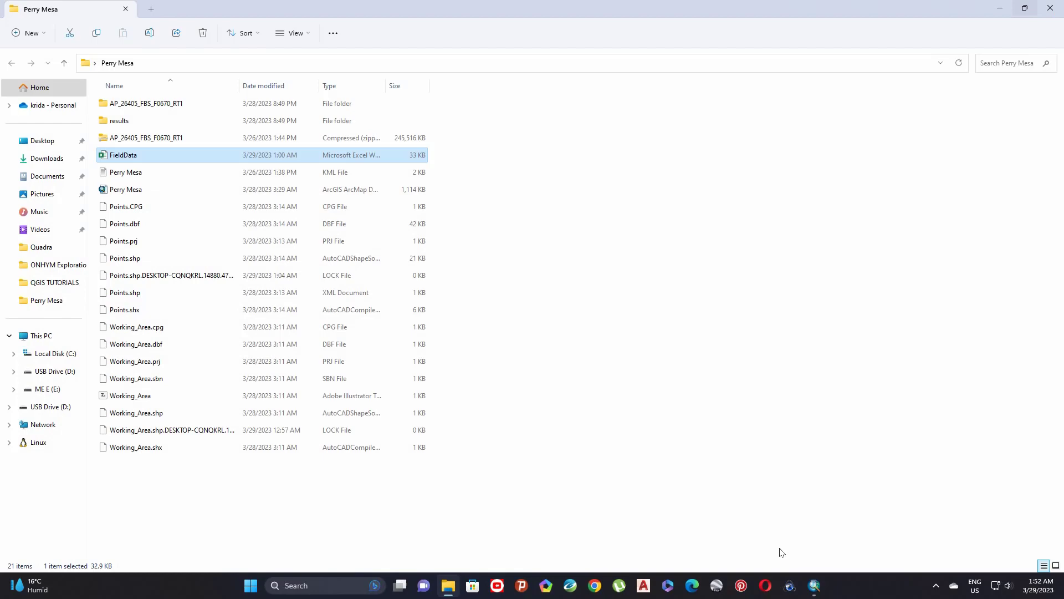
- Bring the ArcMap window with the Perry Mesa map and Stations points to the front
{"action": "left_click", "coordinate": [814, 586]}
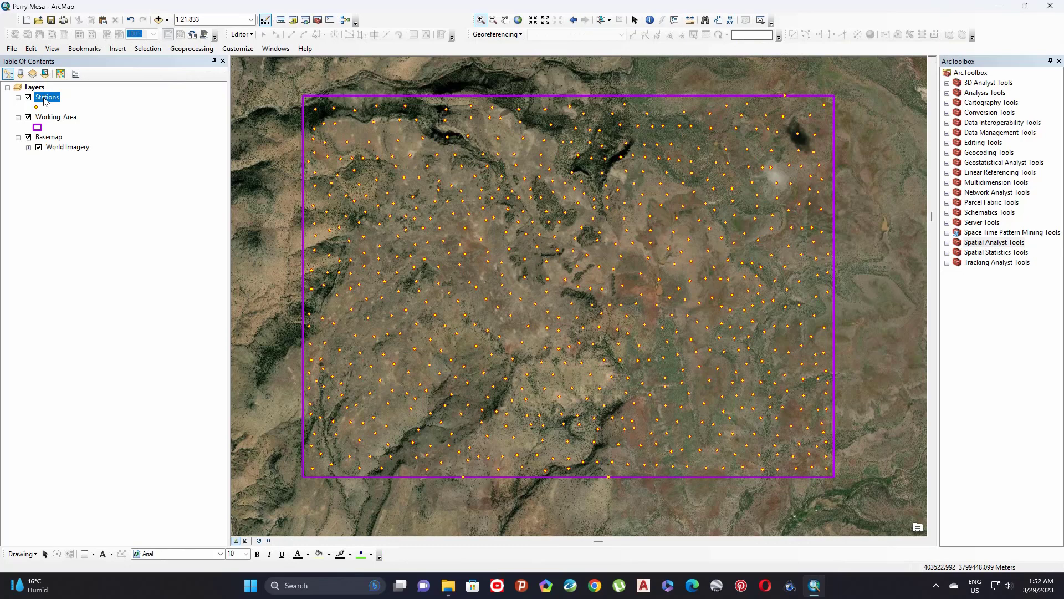
{"action": "right_click", "coordinate": [45, 99]}
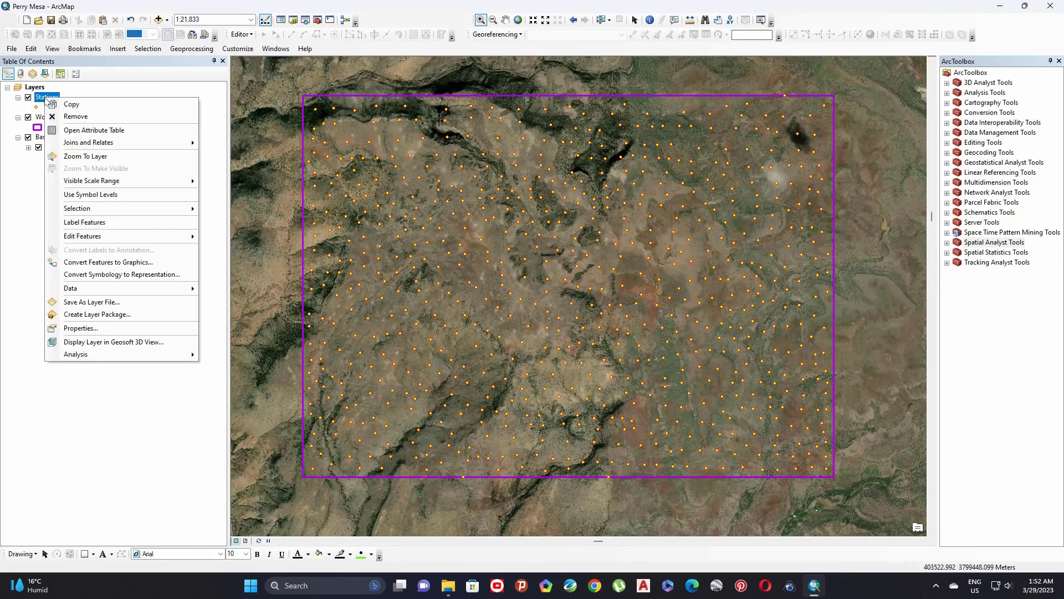
{"action": "left_click", "coordinate": [79, 131]}
{"action": "left_click", "coordinate": [96, 98]}
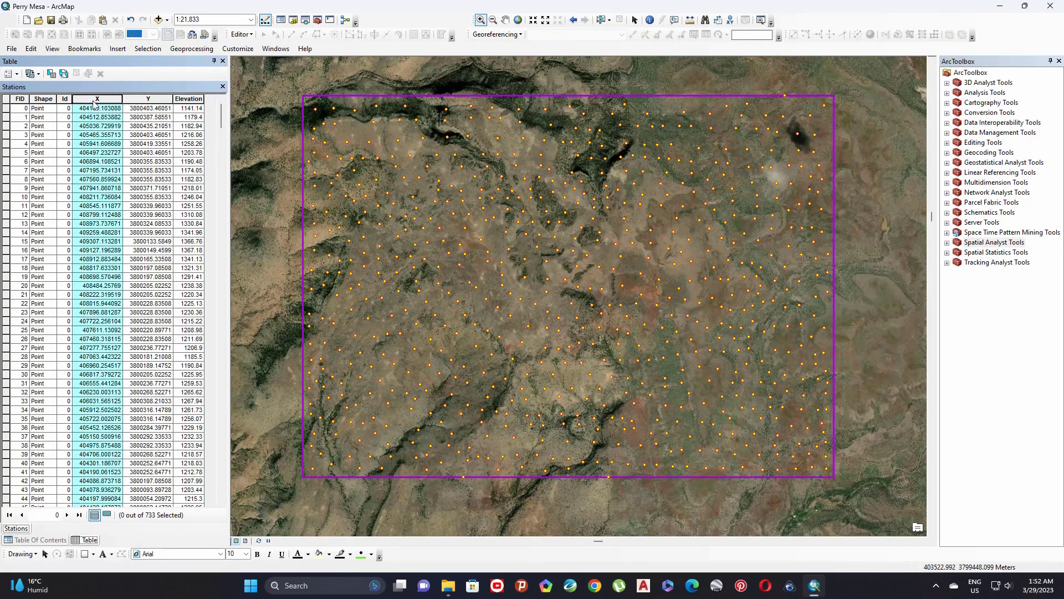
{"action": "left_click", "coordinate": [134, 99]}
{"action": "left_click", "coordinate": [188, 99]}
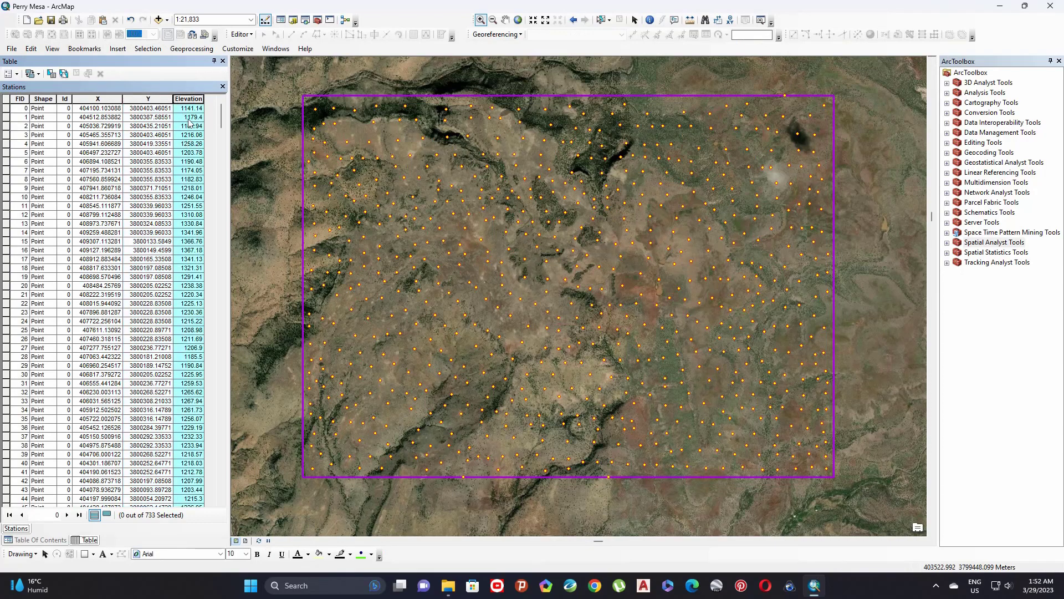
{"action": "left_click", "coordinate": [223, 87]}
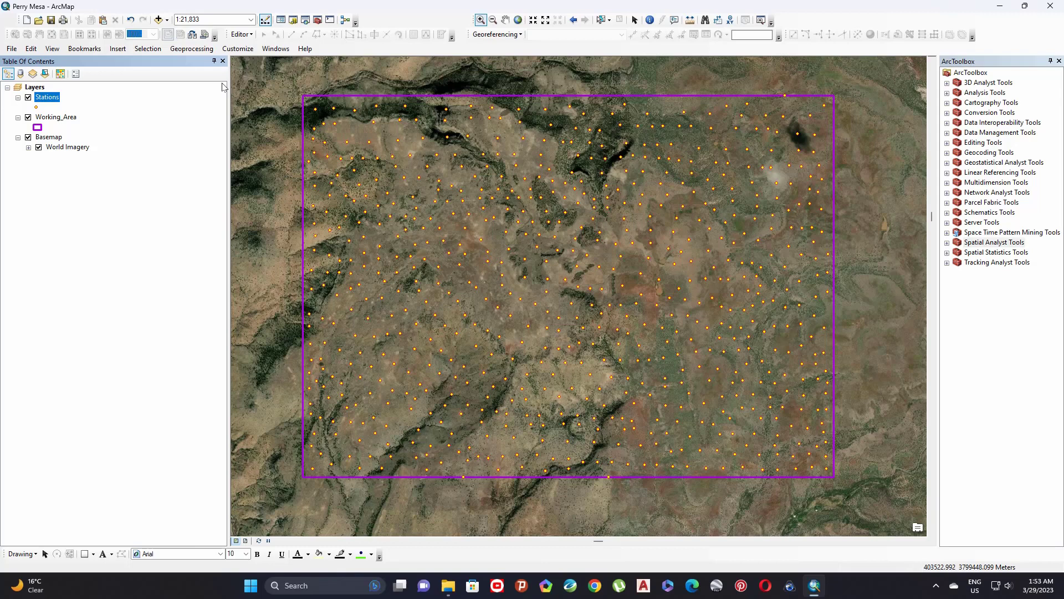
- Expand Spatial Analyst Tools > Interpolation in ArcToolbox and open the IDW tool
{"action": "left_click", "coordinate": [997, 243]}
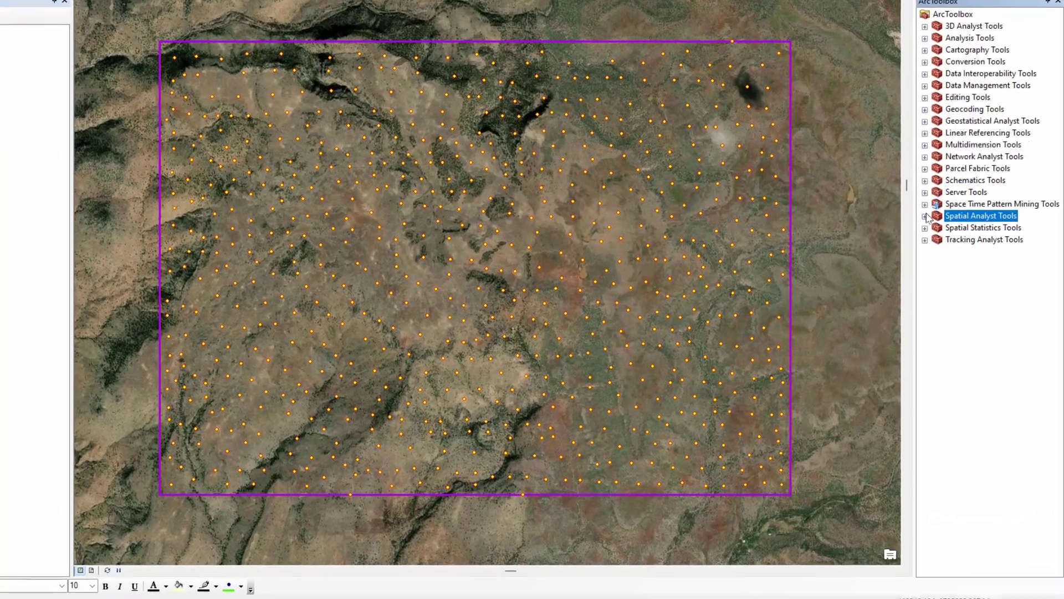
{"action": "left_click", "coordinate": [935, 227]}
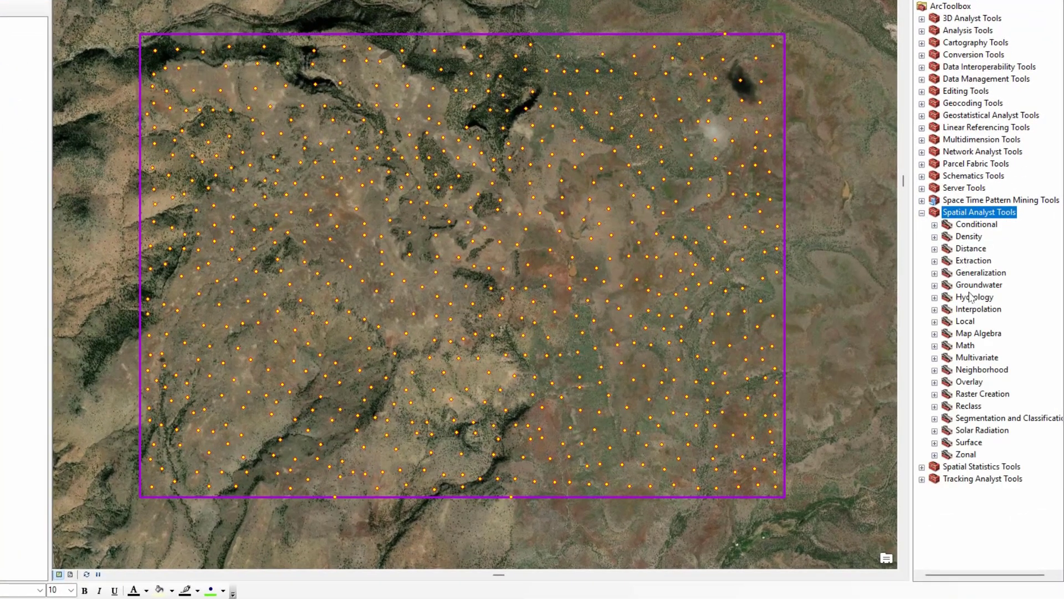
{"action": "left_click", "coordinate": [987, 309]}
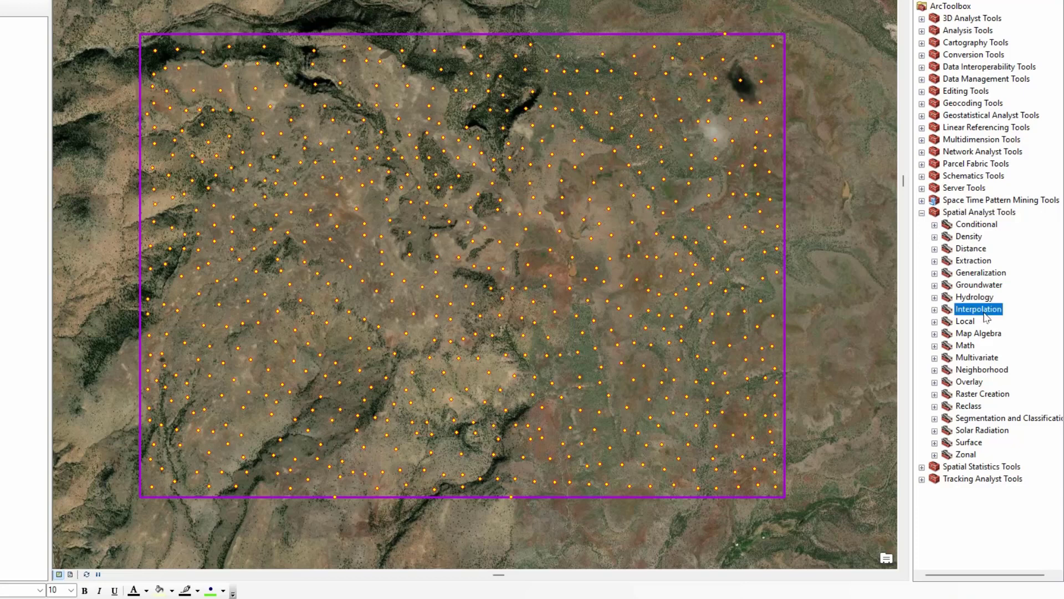
{"action": "left_click", "coordinate": [936, 310]}
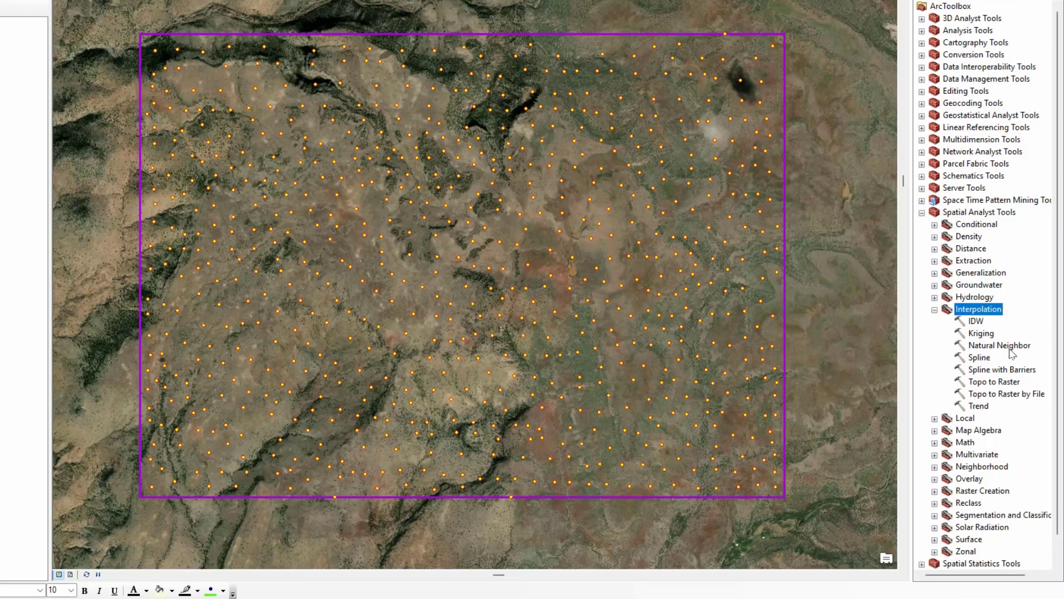
{"action": "left_click", "coordinate": [983, 325]}
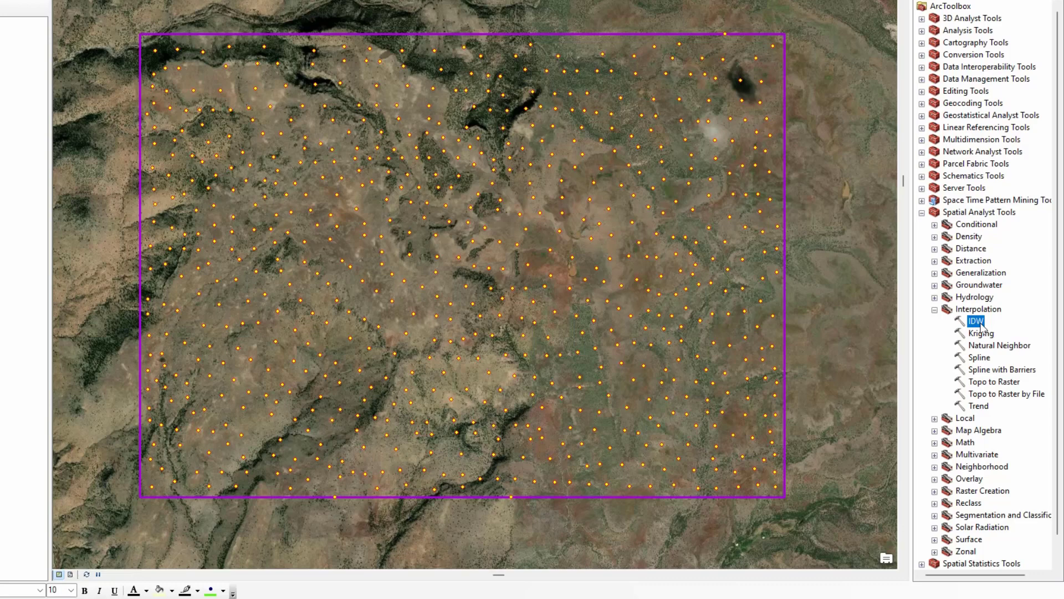
{"action": "double_click", "coordinate": [979, 325]}
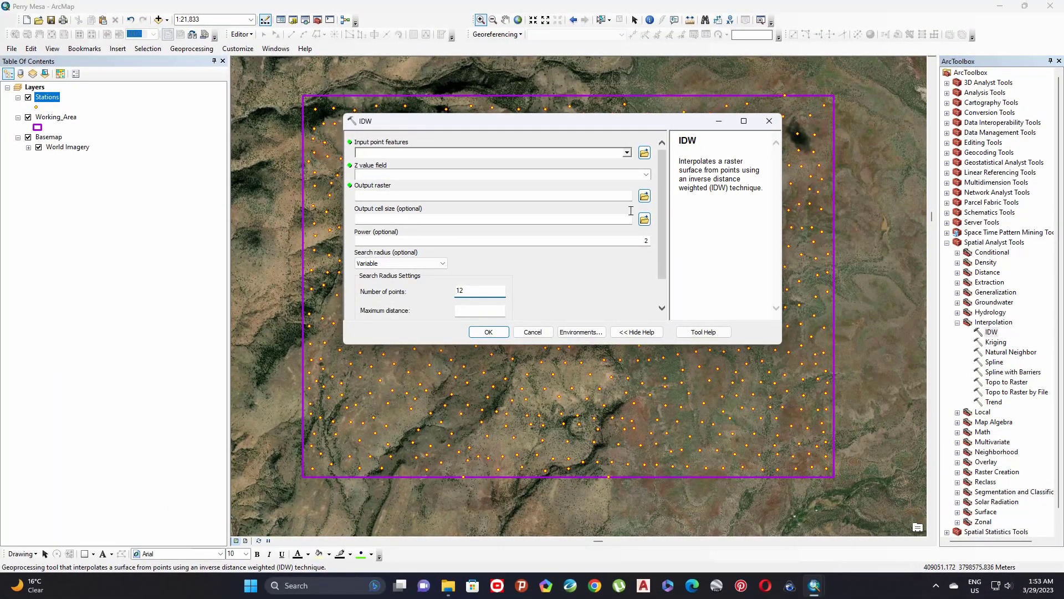
- Set Stations as the input points, Foca14 as the Z value field, and output idw.tif
{"action": "left_click", "coordinate": [394, 153]}
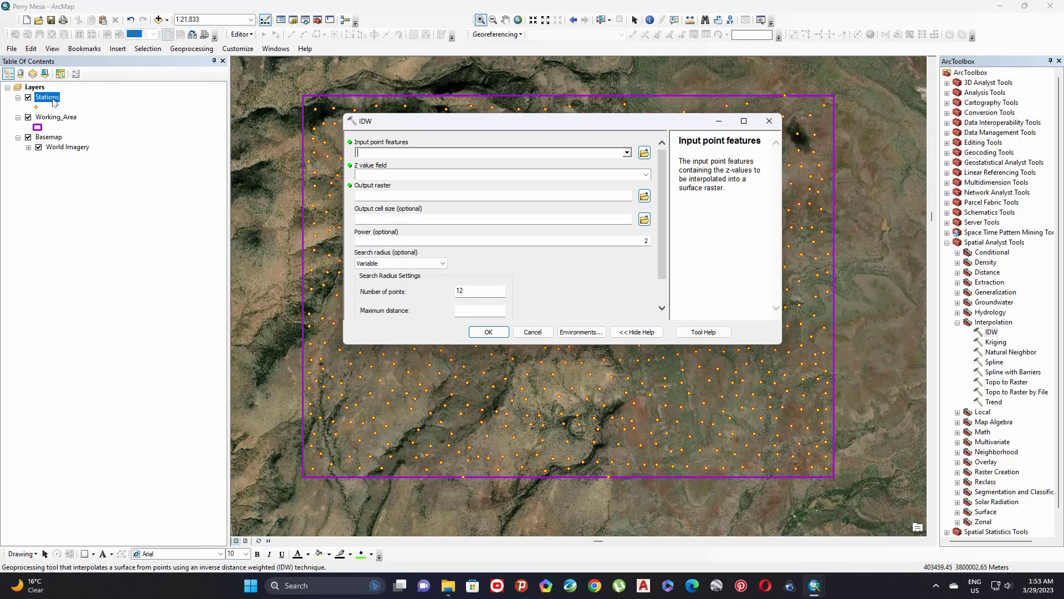
{"action": "left_click_drag", "start_coordinate": [55, 98], "coordinate": [387, 153]}
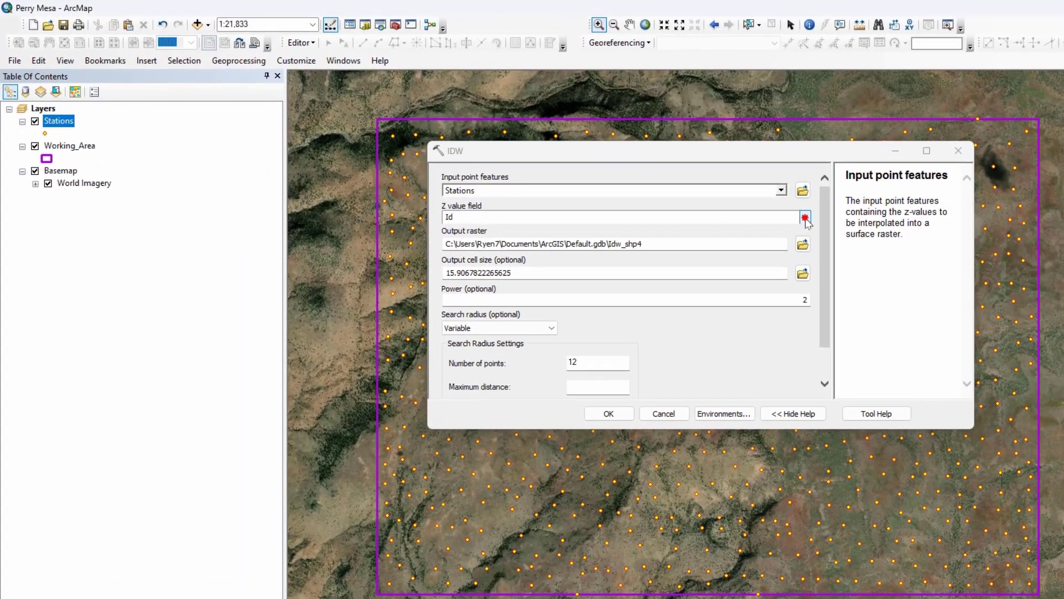
{"action": "left_click", "coordinate": [739, 199]}
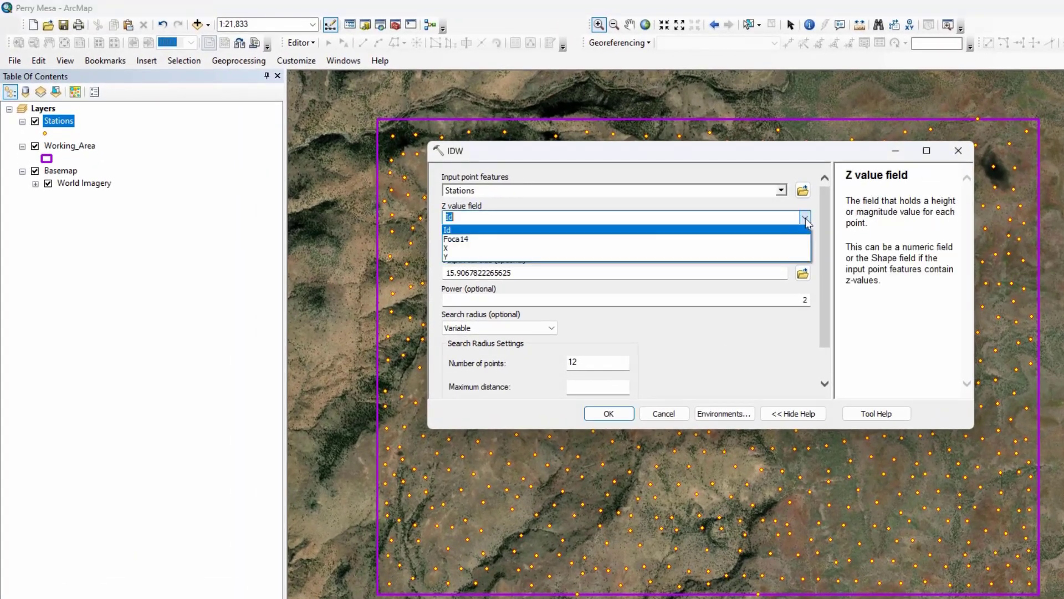
{"action": "left_click", "coordinate": [507, 239]}
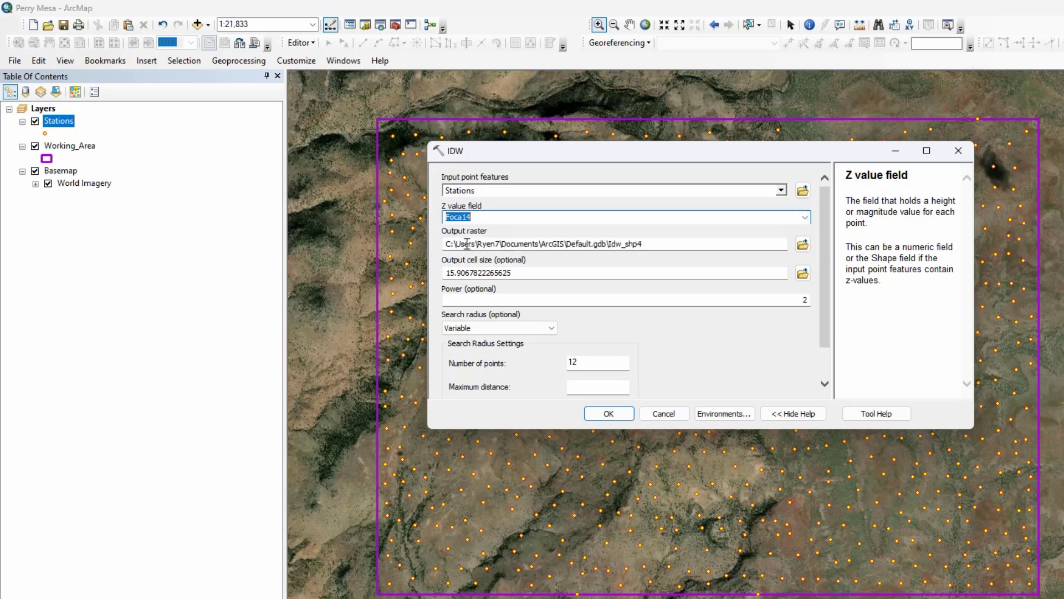
{"action": "left_click", "coordinate": [802, 244]}
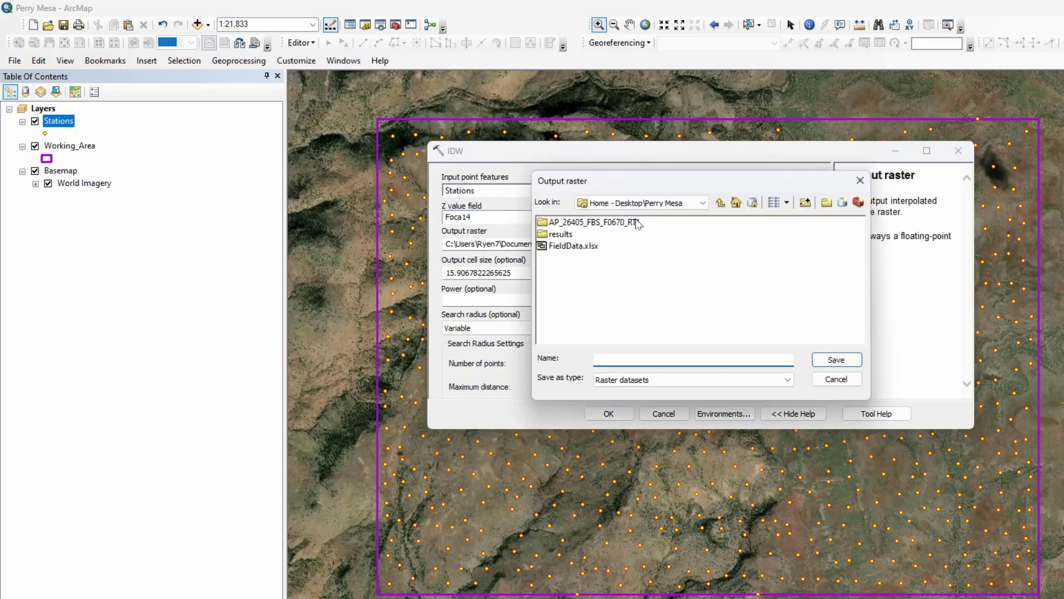
{"action": "left_click", "coordinate": [622, 356]}
{"action": "type", "text": "idw.tif"}
{"action": "left_click_drag", "start_coordinate": [619, 359], "coordinate": [608, 359]}
{"action": "left_click", "coordinate": [826, 360]}
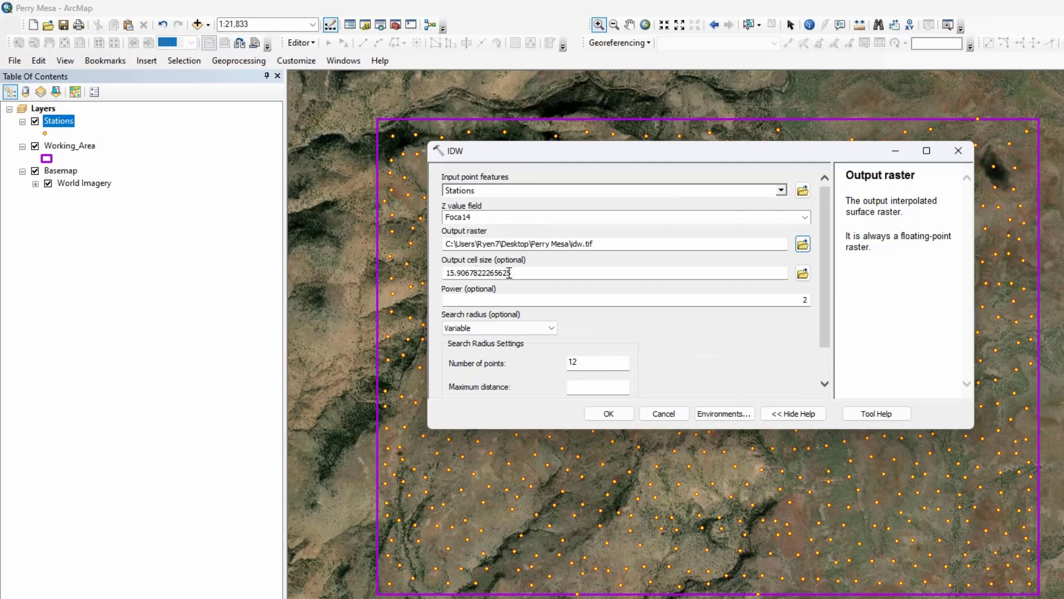
- Set the output cell size to 5 and run the IDW interpolation
{"action": "left_click_drag", "start_coordinate": [510, 273], "coordinate": [444, 280]}
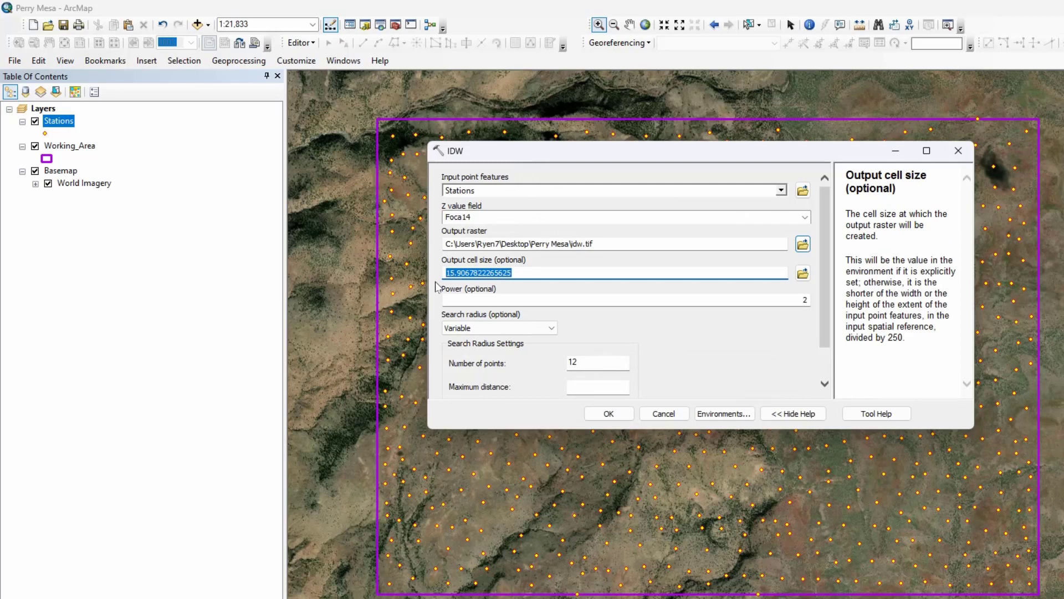
{"action": "type", "text": "5"}
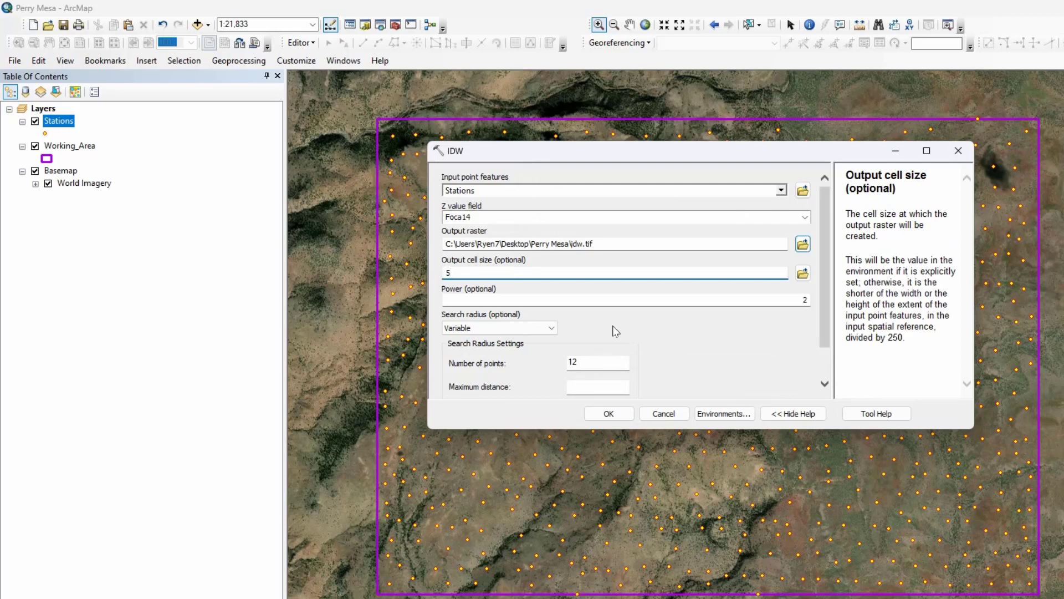
{"action": "left_click", "coordinate": [617, 414]}
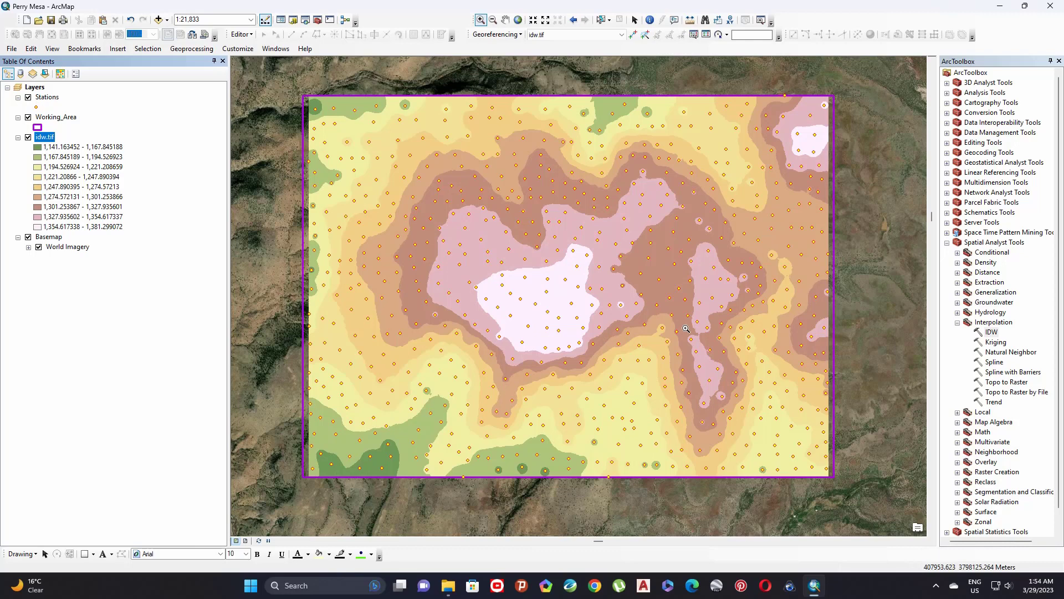
- Expand the Spatial Analyst Surface toolset and open the Contour tool
{"action": "scroll", "coordinate": [1020, 398], "scroll_direction": "down", "scroll_amount": 1}
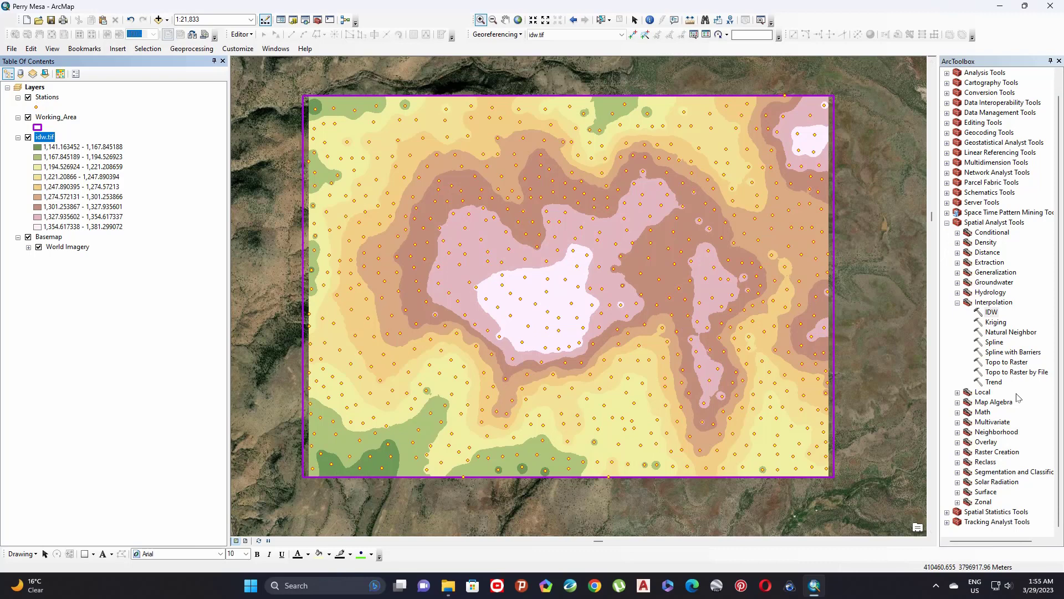
{"action": "left_click", "coordinate": [993, 493]}
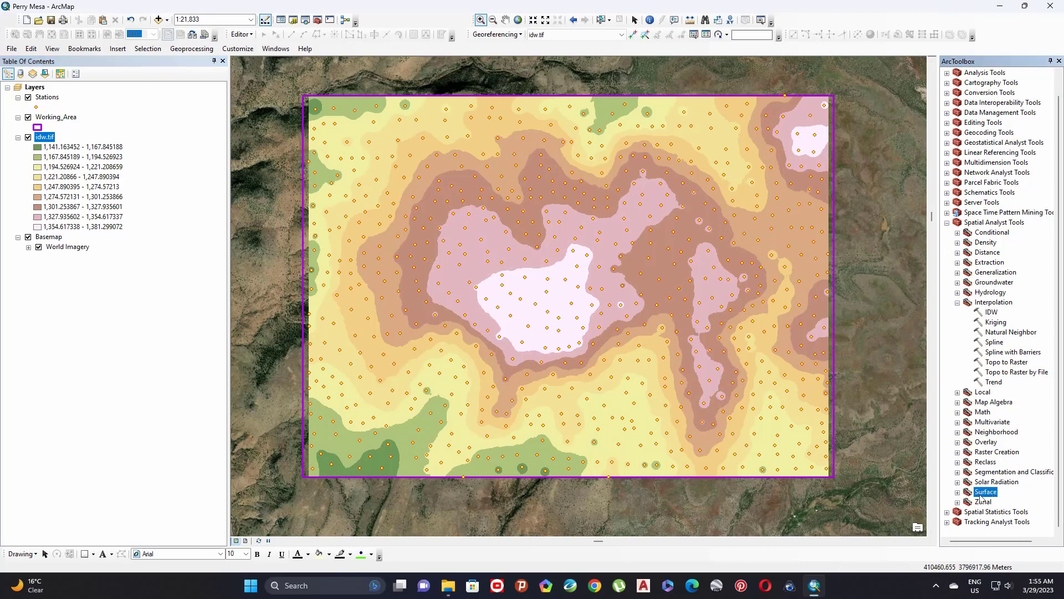
{"action": "left_click", "coordinate": [958, 492]}
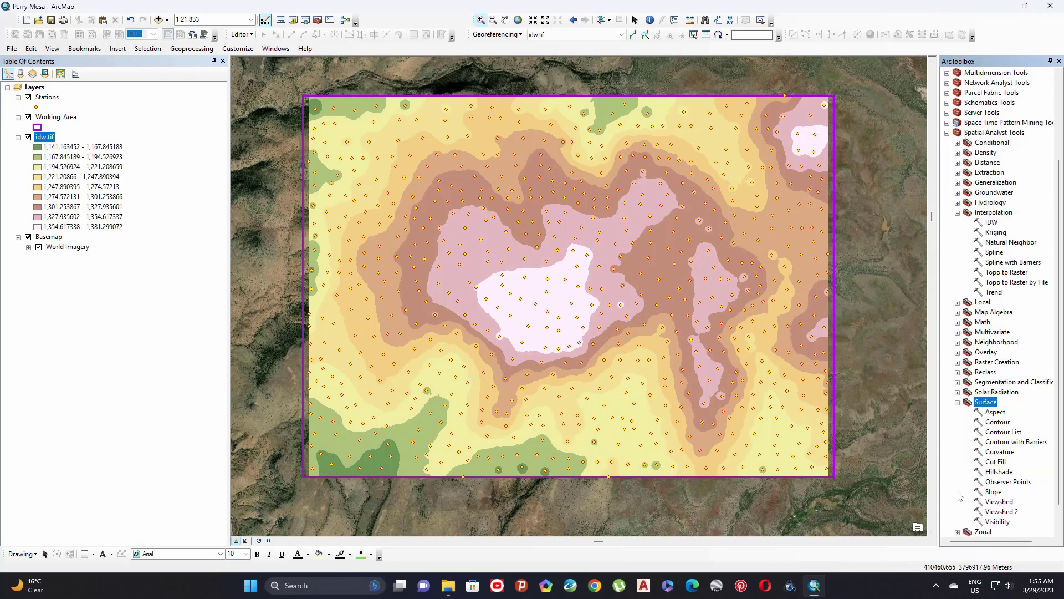
{"action": "left_click", "coordinate": [998, 423]}
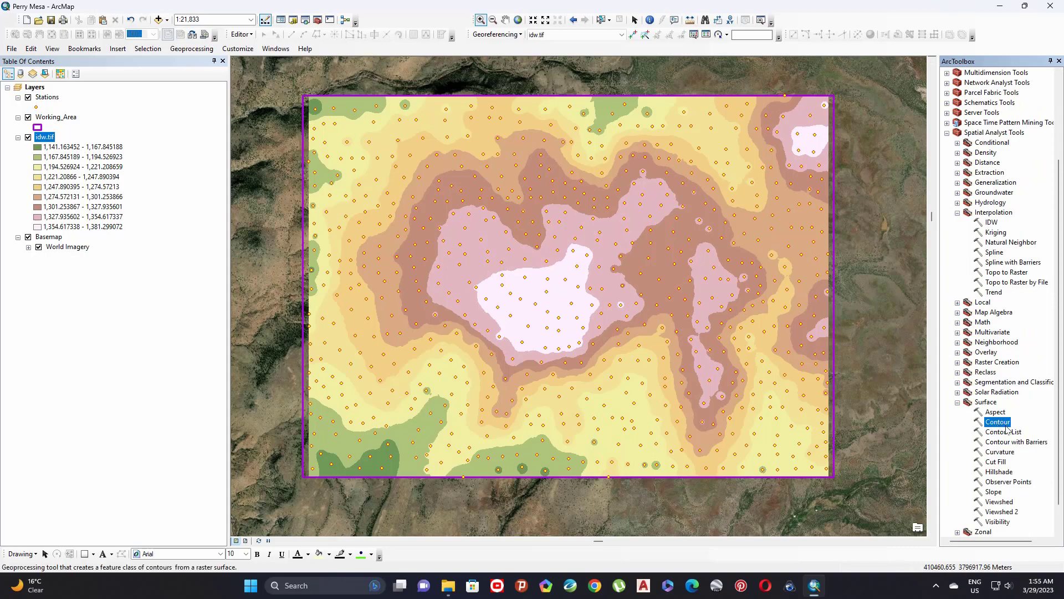
{"action": "double_click", "coordinate": [1006, 425]}
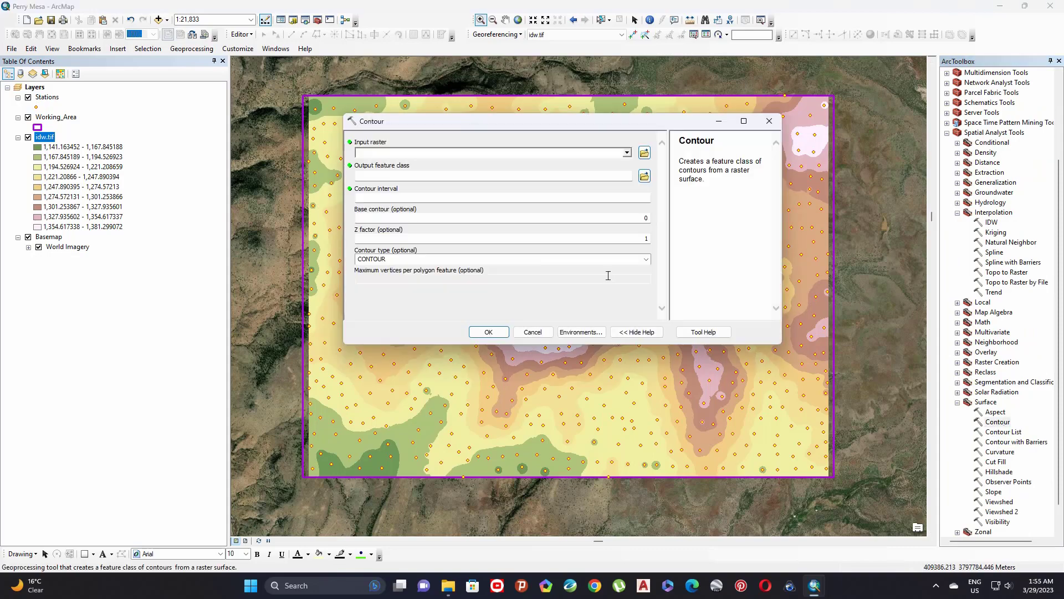
- Use idw.tif as the input raster and save the output as Contour_lines feature class
{"action": "left_click", "coordinate": [397, 154]}
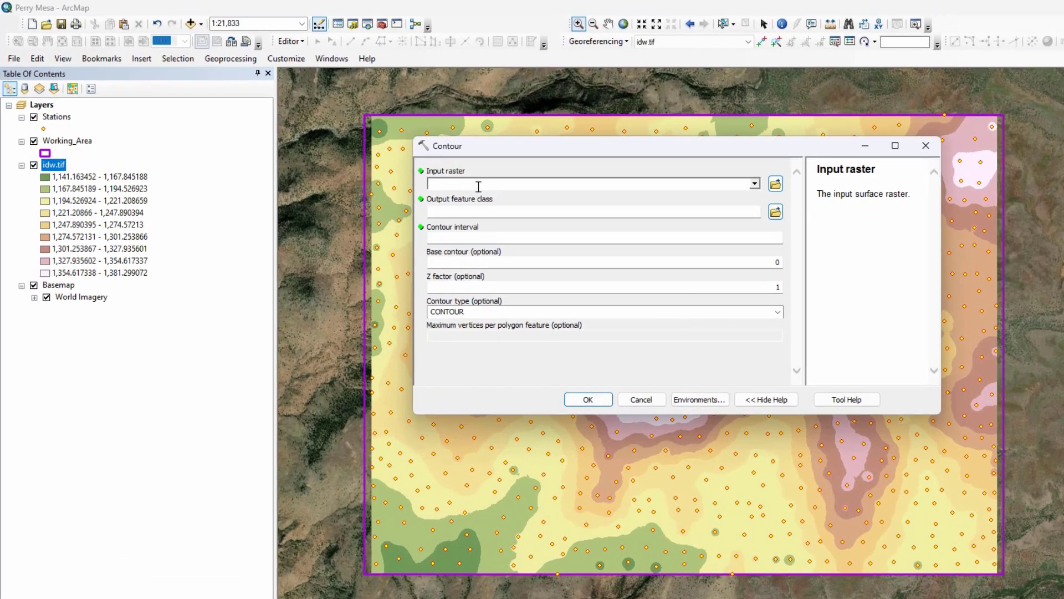
{"action": "left_click_drag", "start_coordinate": [45, 165], "coordinate": [444, 182]}
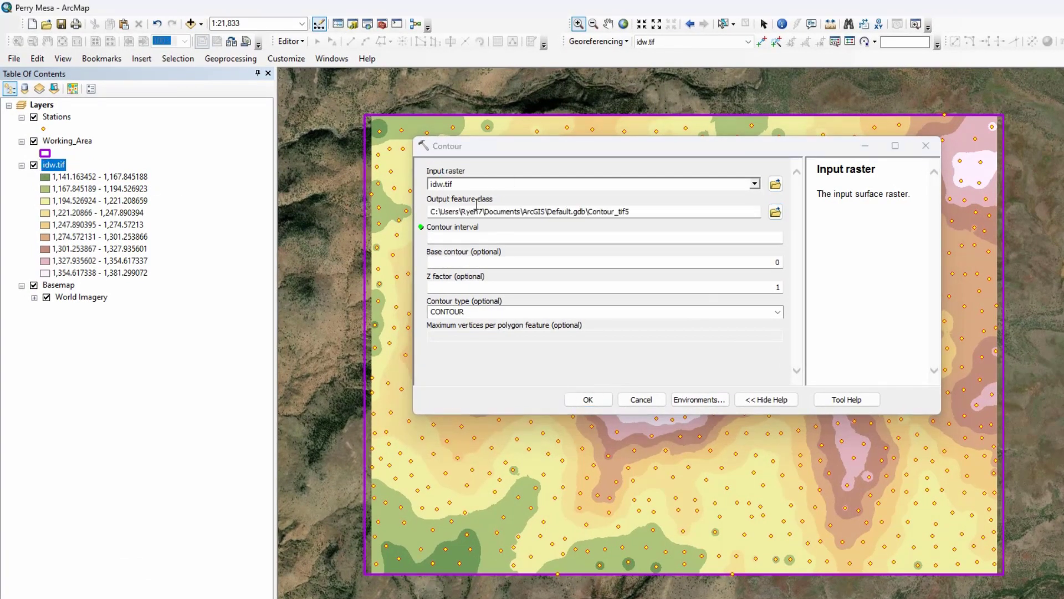
{"action": "left_click", "coordinate": [776, 212]}
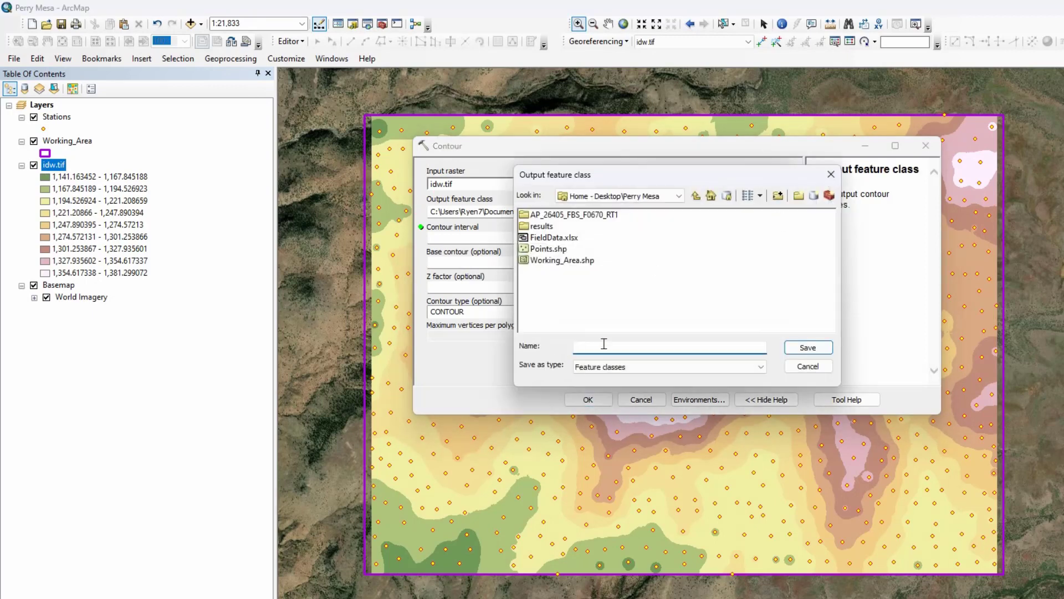
{"action": "type", "text": "Contour_lines"}
{"action": "left_click", "coordinate": [637, 365]}
{"action": "left_click", "coordinate": [638, 374]}
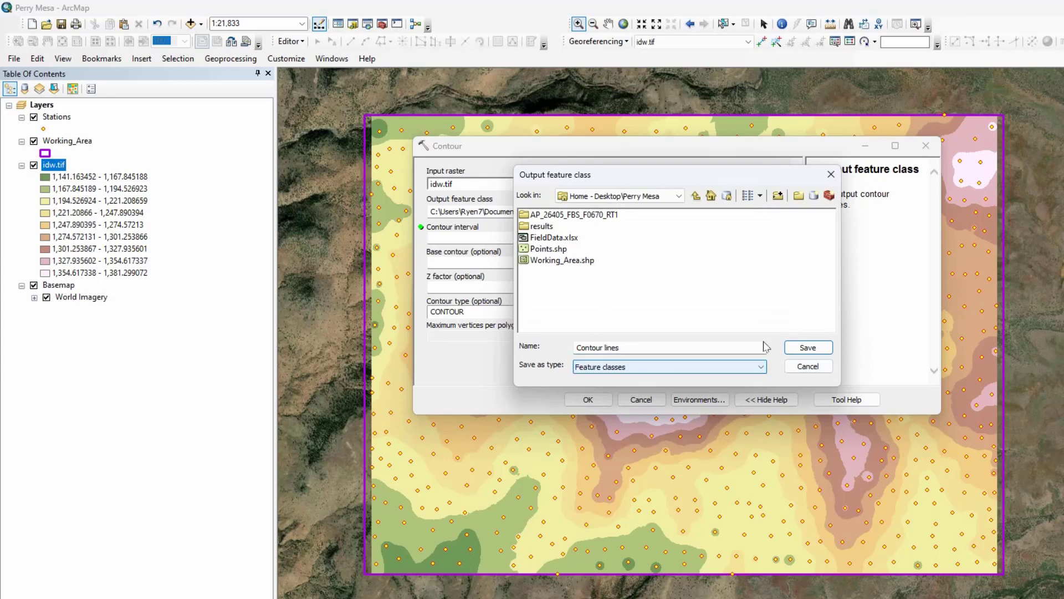
{"action": "left_click", "coordinate": [805, 350]}
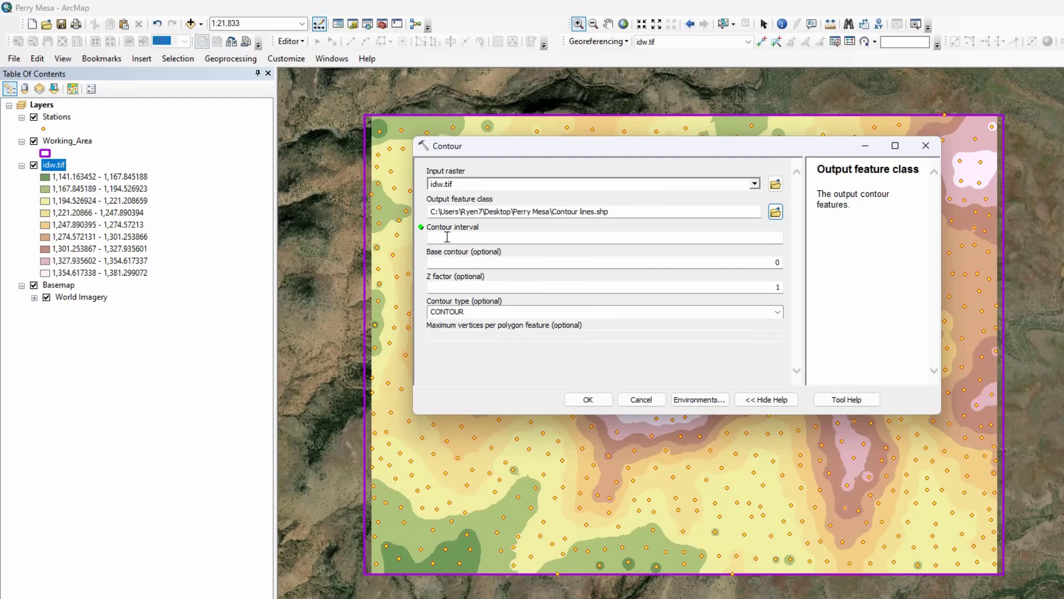
- Set the contour interval to 10 and run the Contour tool
{"action": "left_click", "coordinate": [721, 233]}
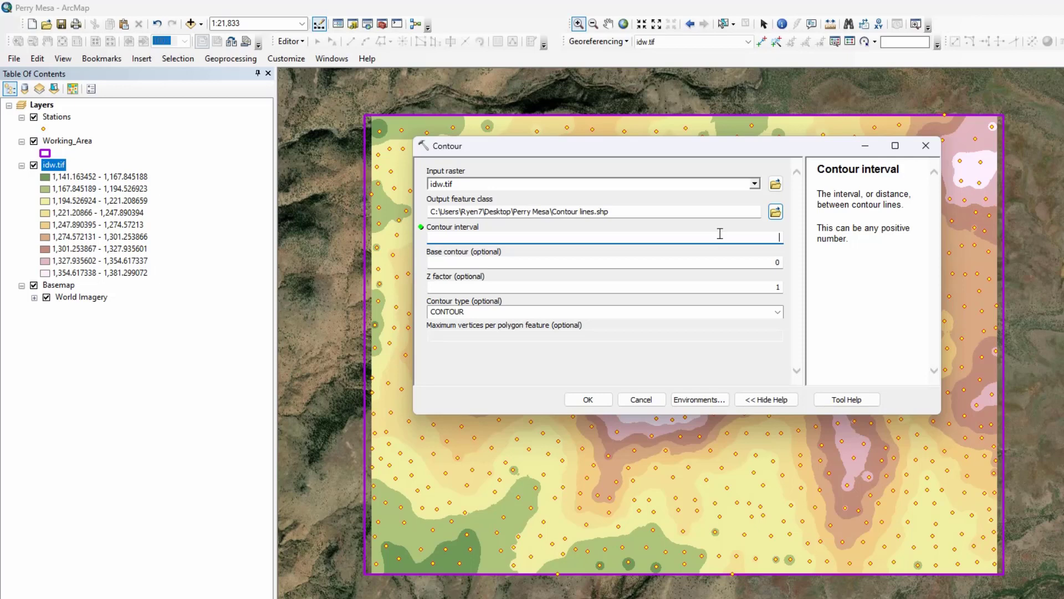
{"action": "type", "text": "10"}
{"action": "left_click", "coordinate": [741, 252]}
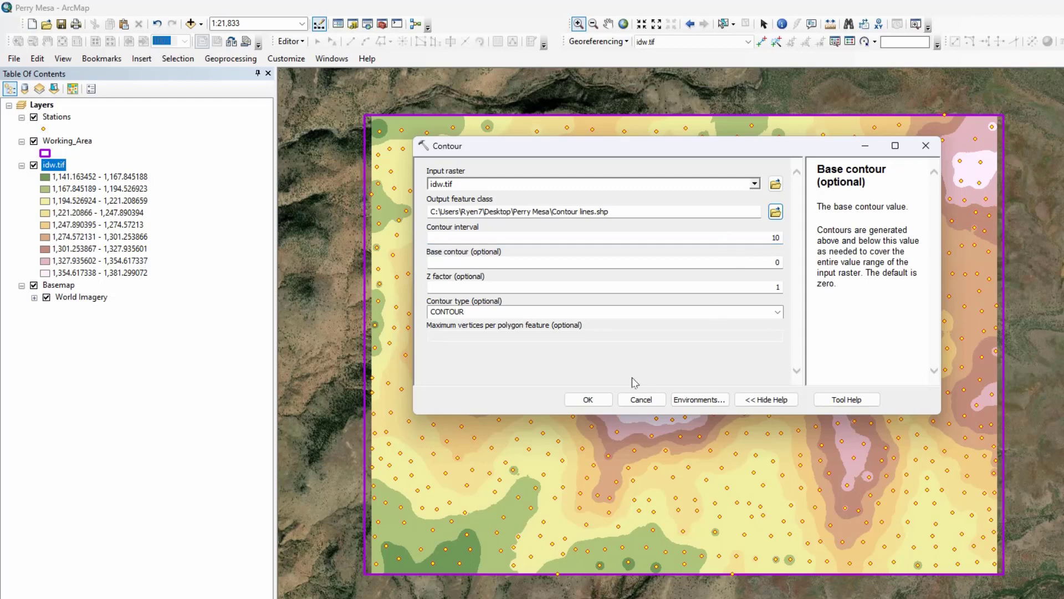
{"action": "left_click", "coordinate": [602, 406]}
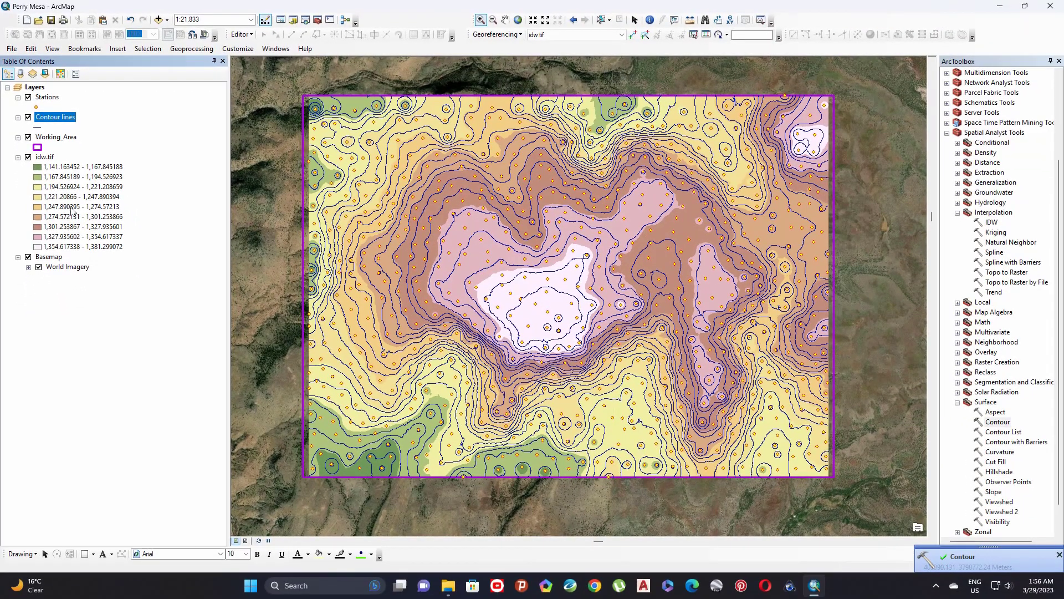
- Turn off the idw.tif, World Imagery basemap and Stations layers in the Table of Contents
{"action": "left_click", "coordinate": [28, 158]}
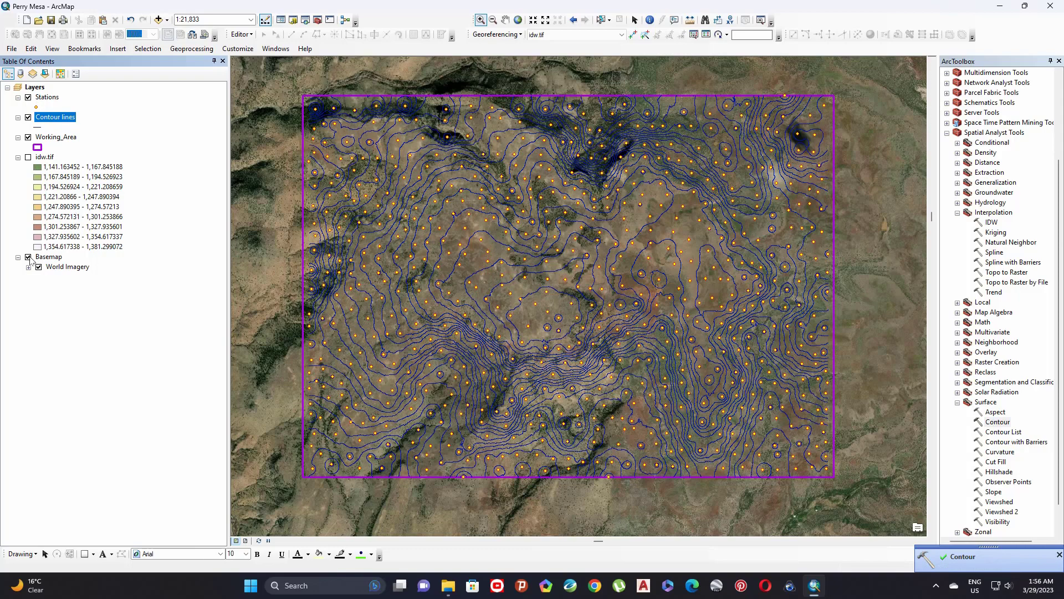
{"action": "left_click", "coordinate": [29, 258]}
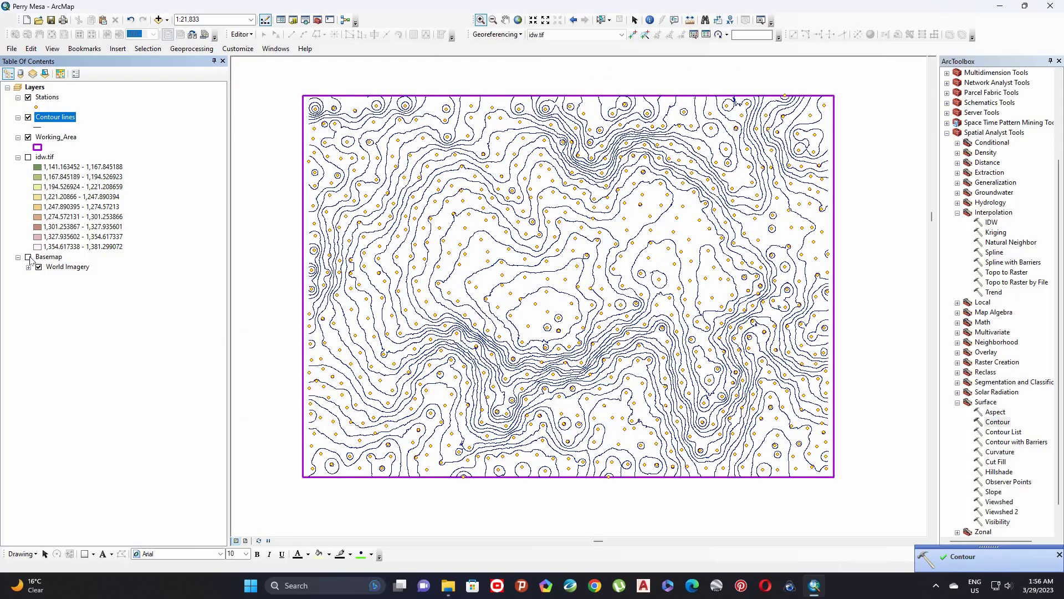
{"action": "left_click", "coordinate": [29, 97]}
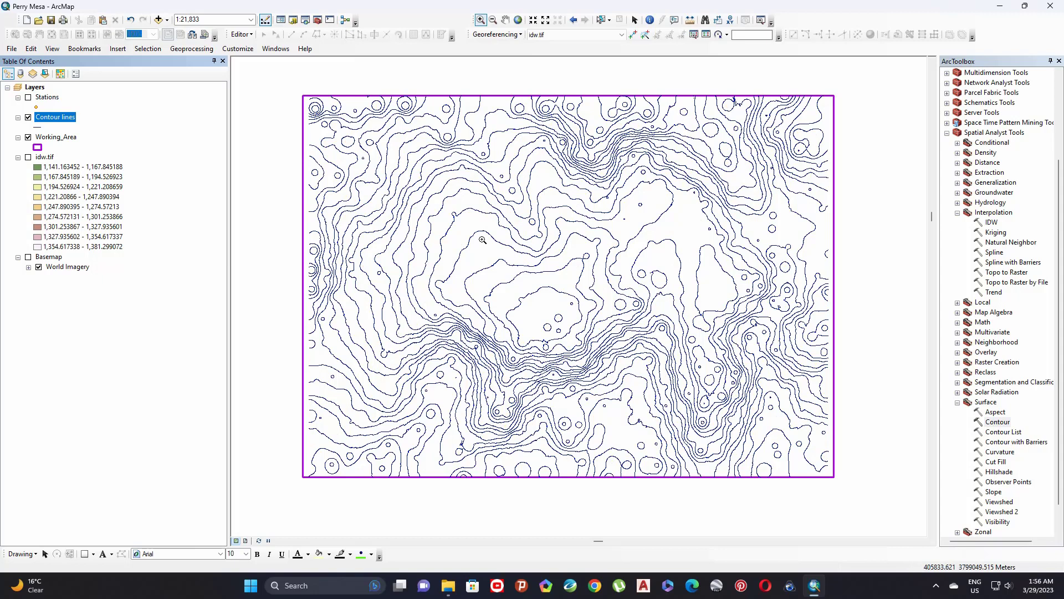
- Symbolise Contour lines by unique CONTOUR values, adding all values and excluding other values
{"action": "right_click", "coordinate": [62, 117]}
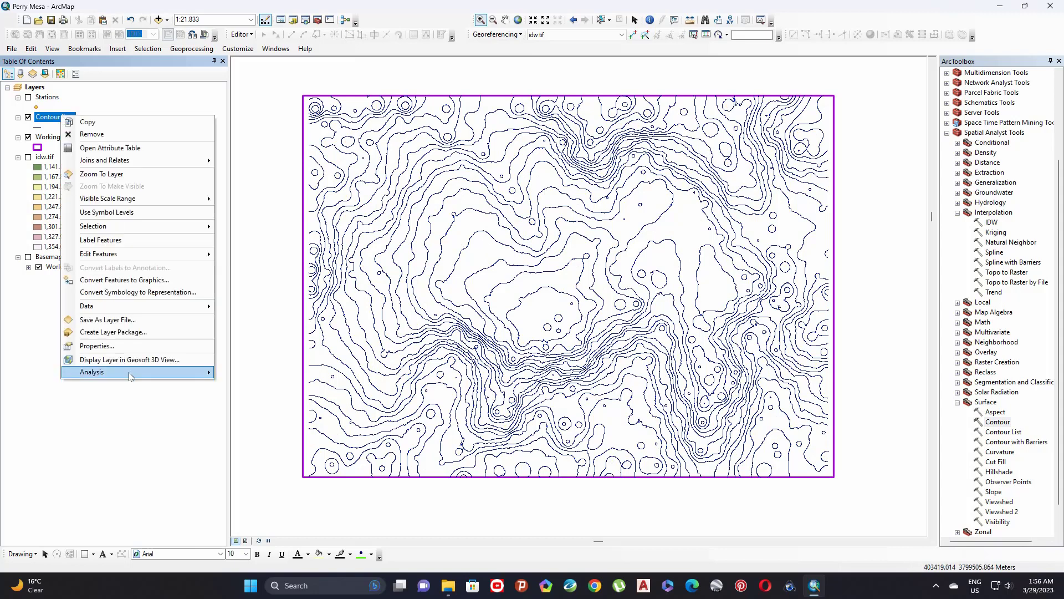
{"action": "left_click", "coordinate": [114, 344]}
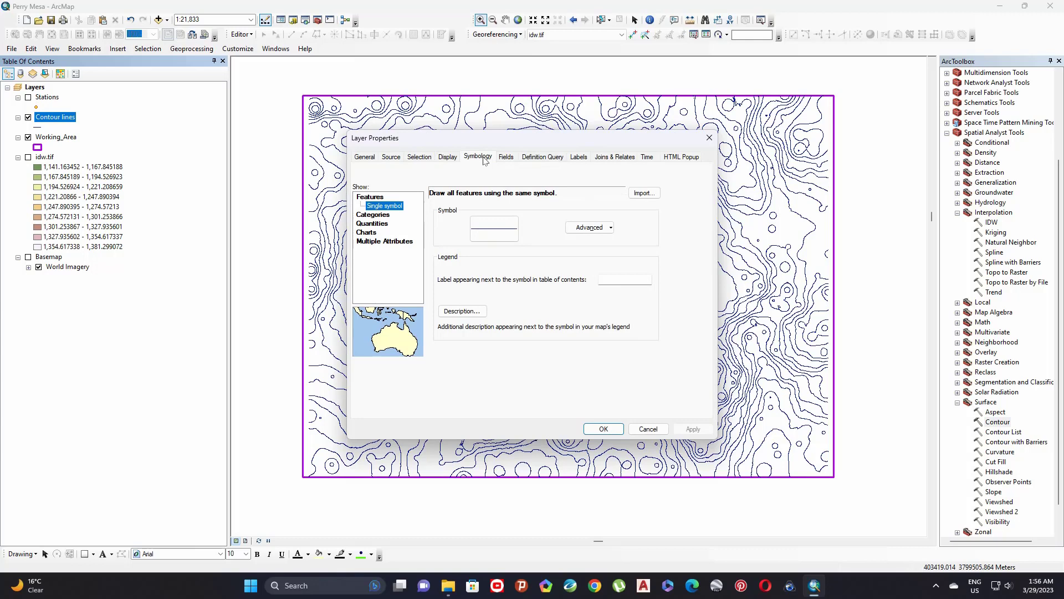
{"action": "left_click", "coordinate": [373, 214]}
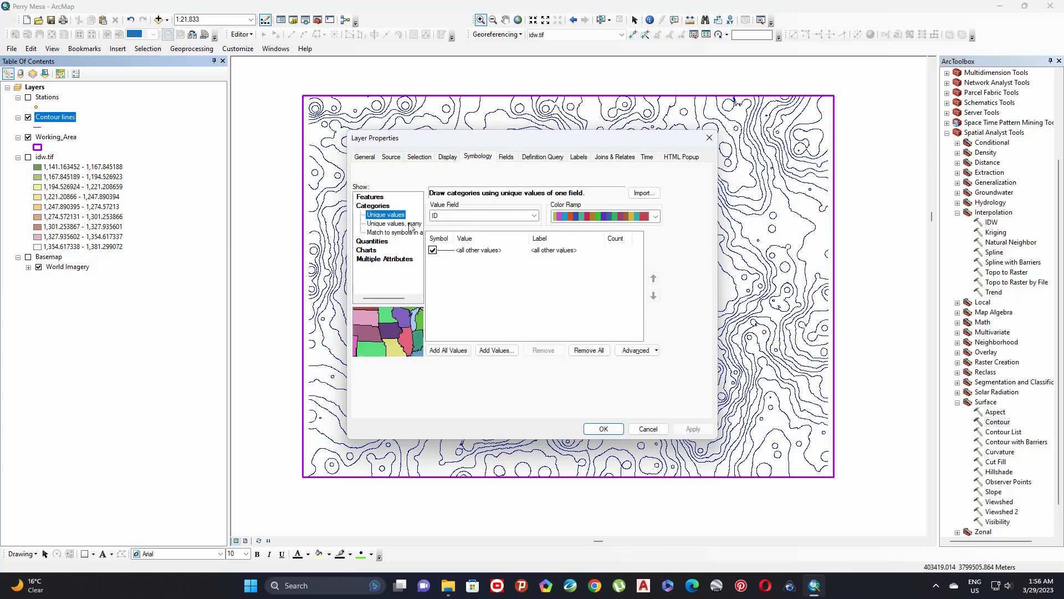
{"action": "left_click", "coordinate": [514, 219]}
{"action": "left_click", "coordinate": [466, 235]}
{"action": "left_click", "coordinate": [448, 350]}
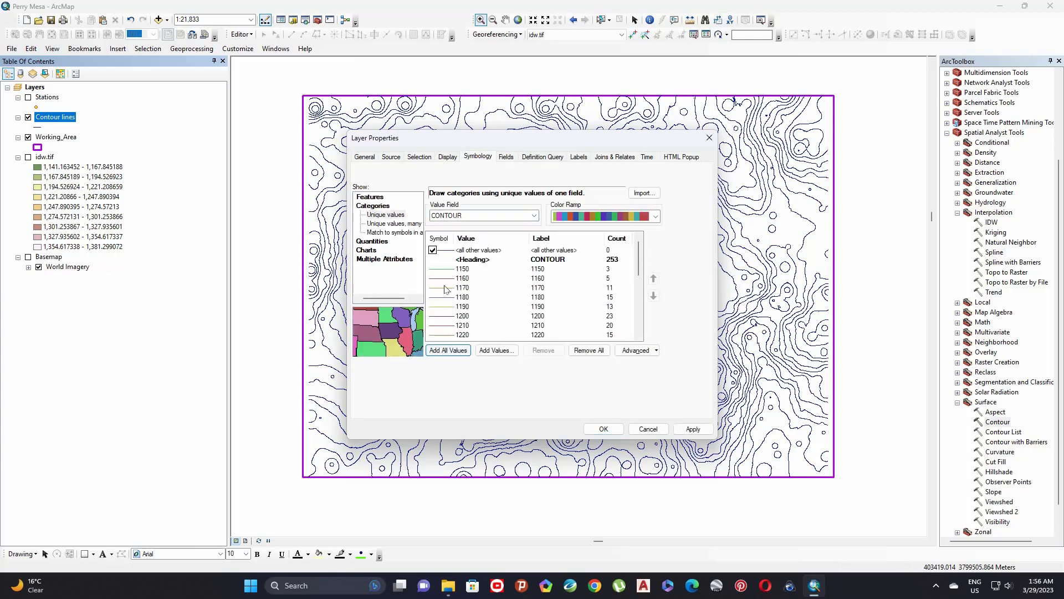
{"action": "left_click", "coordinate": [433, 250]}
{"action": "left_click", "coordinate": [693, 429]}
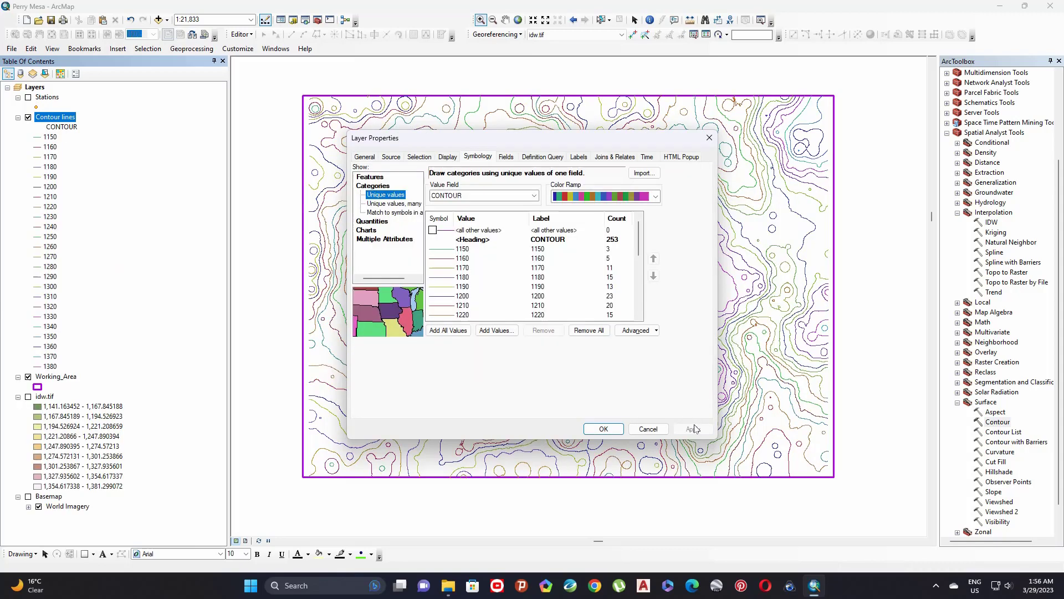
{"action": "left_click", "coordinate": [602, 430]}
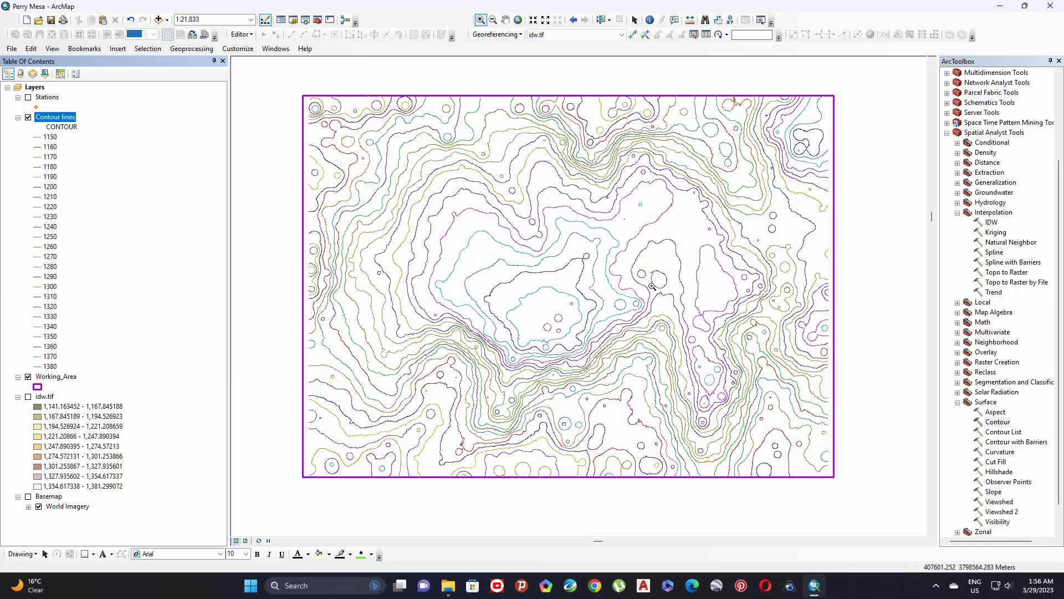